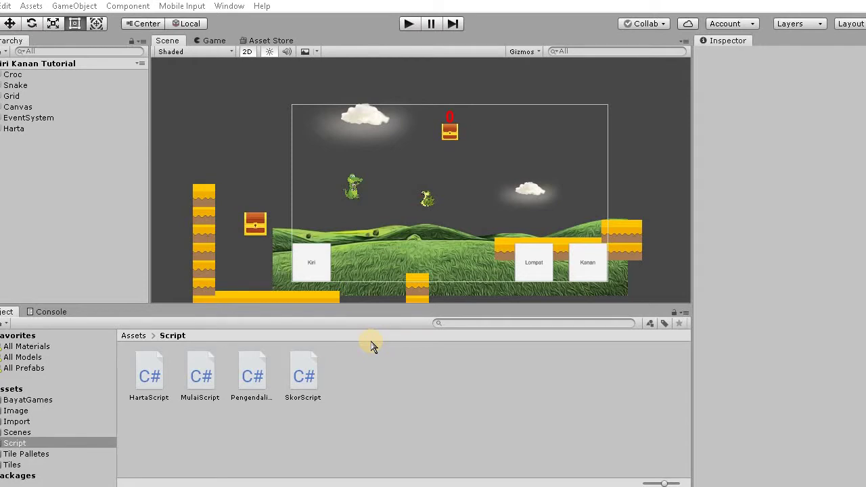
Play-test the level, walking and jumping the crocodile to collect the existing chest, then stop.
click(410, 24)
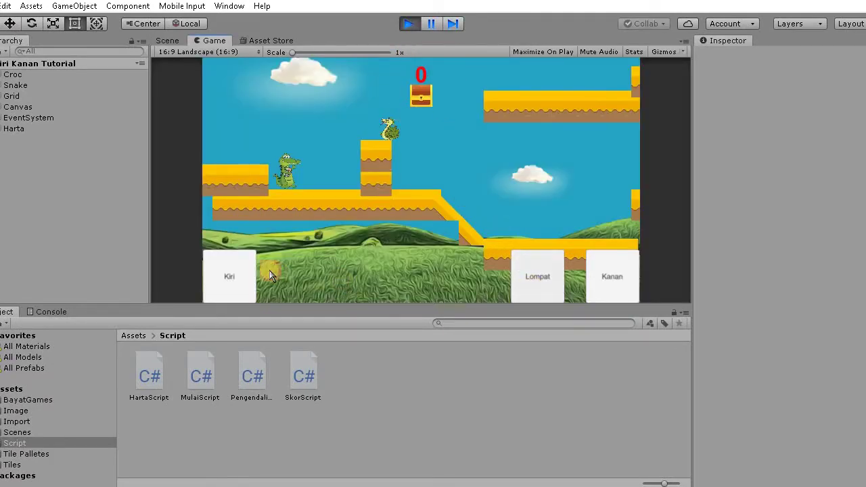
click(233, 275)
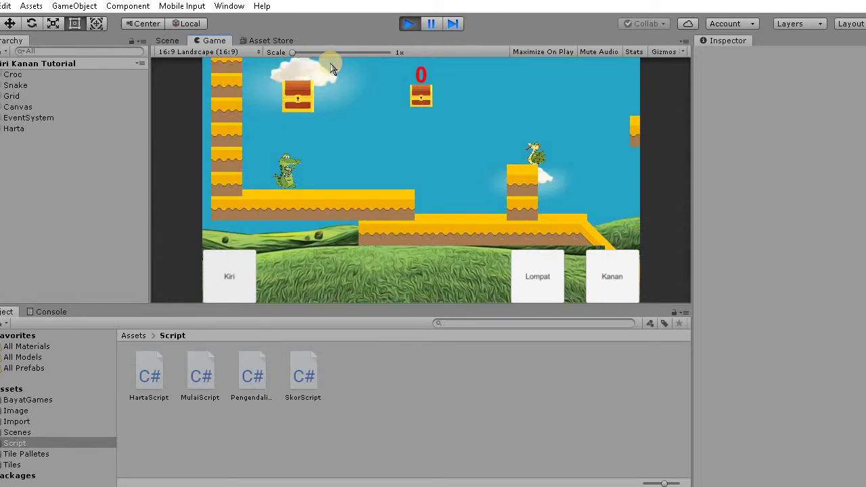
click(538, 278)
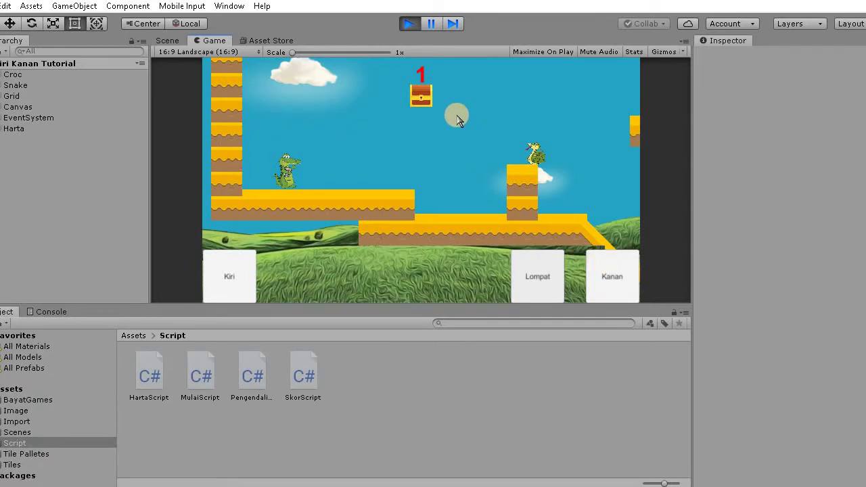
click(406, 27)
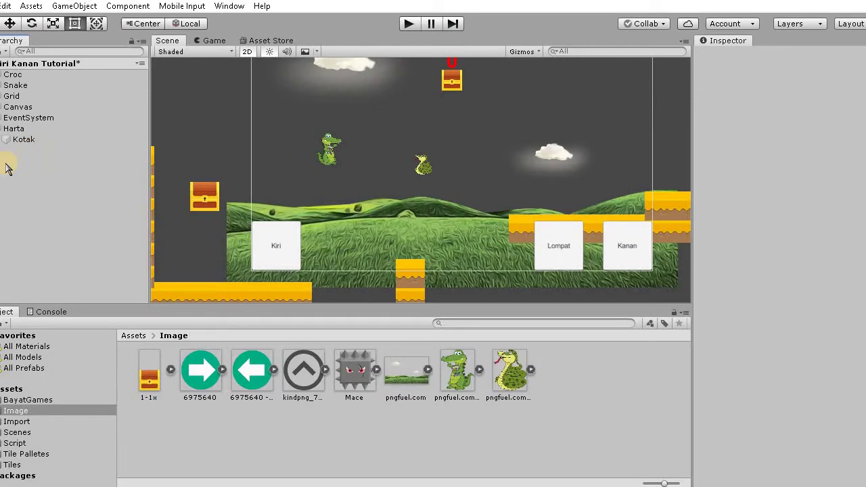
Drag the 1-1x chest sprite into the scene, rename it Kotak2, and parent it under Harta.
click(156, 390)
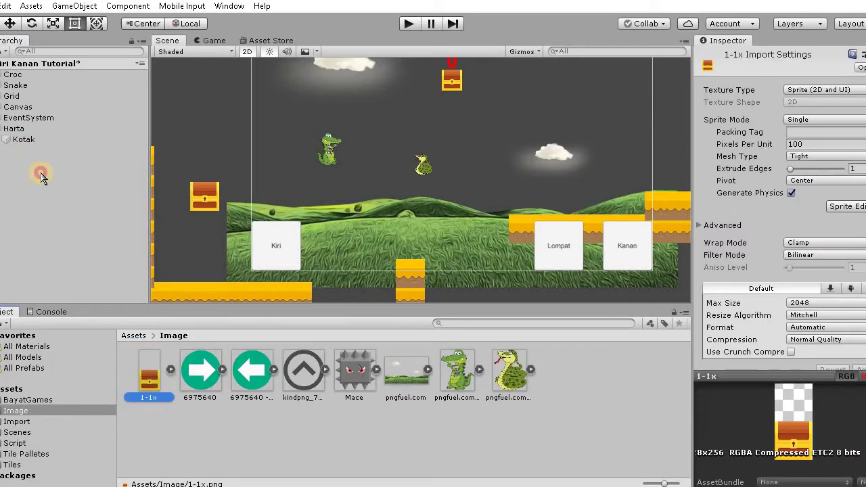
drag(130, 368, 353, 254)
click(738, 56)
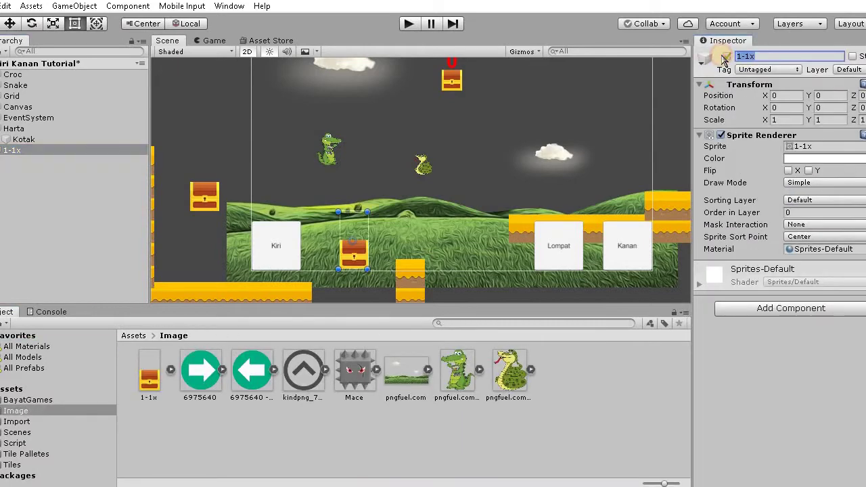
text(Kotak2)
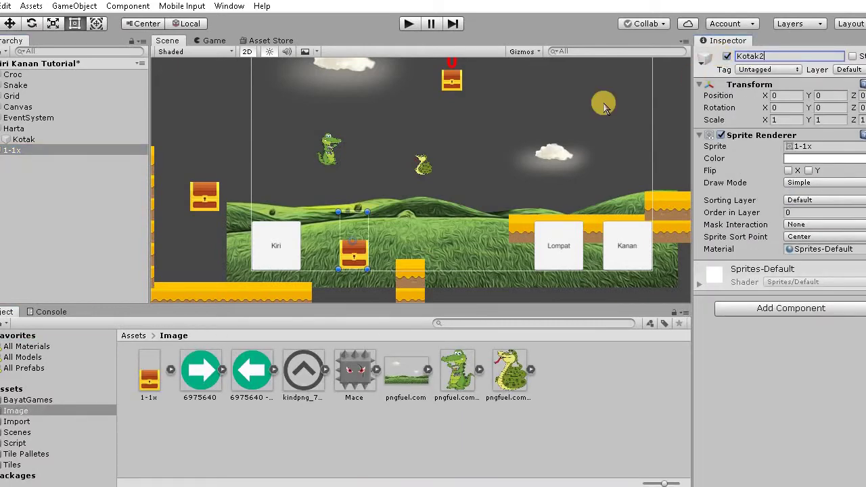
drag(24, 151, 27, 129)
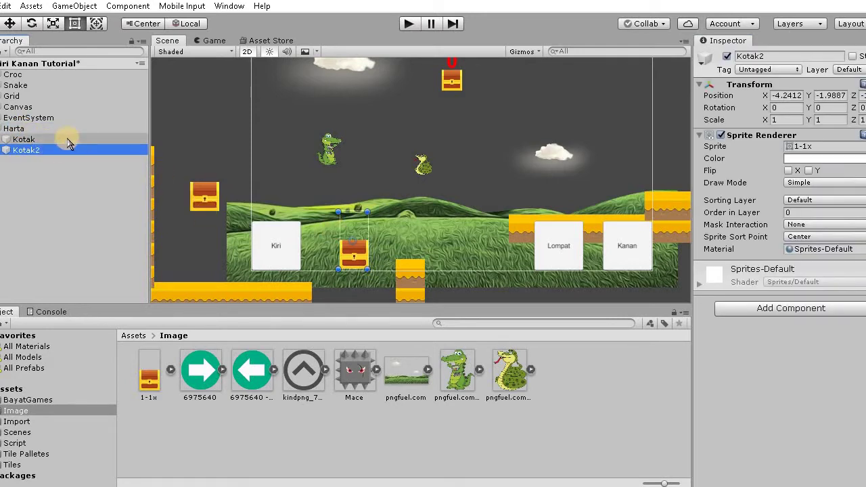
key(Up)
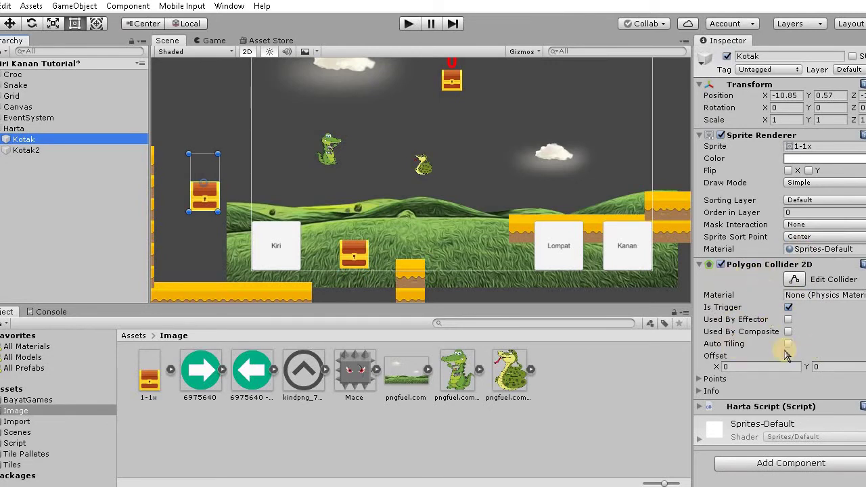
Add a Polygon Collider 2D component to Kotak2.
click(26, 151)
click(804, 309)
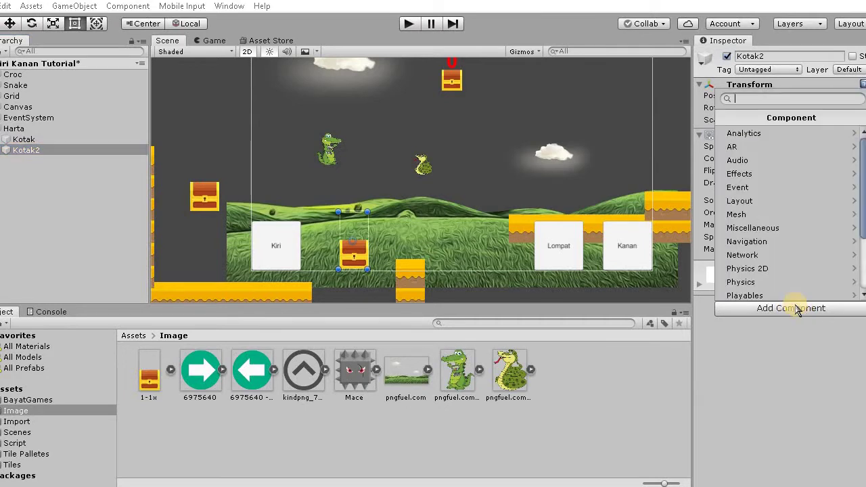
click(770, 268)
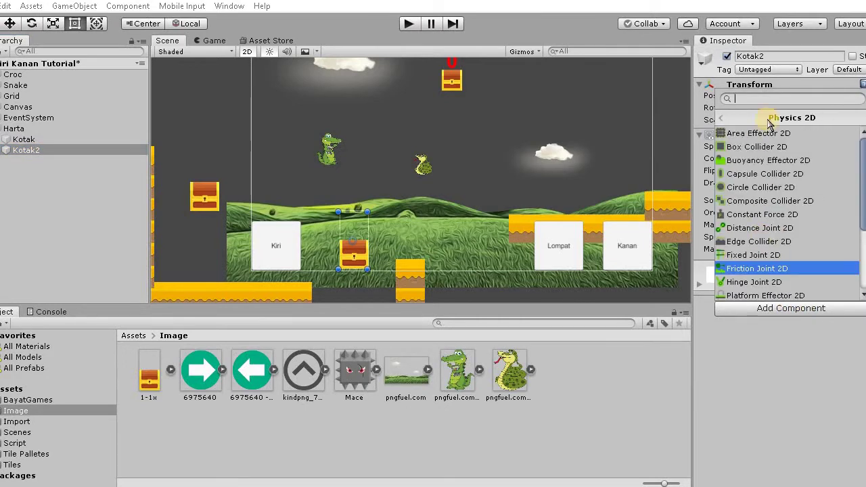
scroll(782, 243, down, 1)
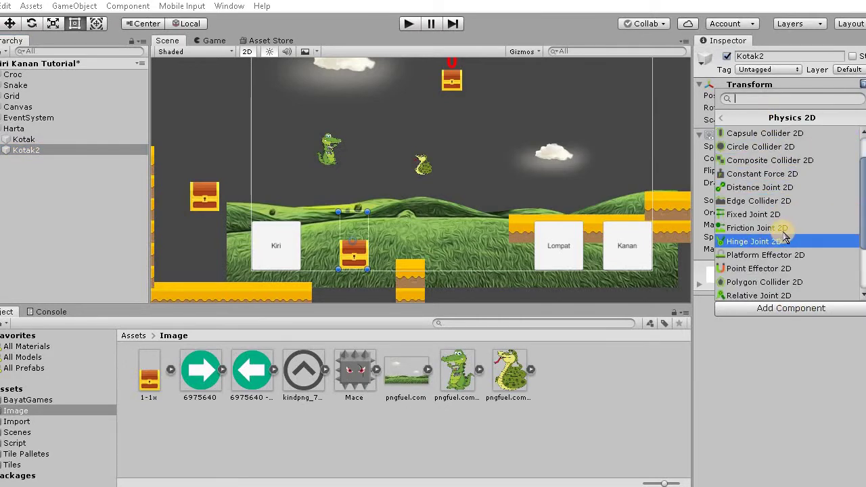
scroll(772, 249, down, 1)
key(Return)
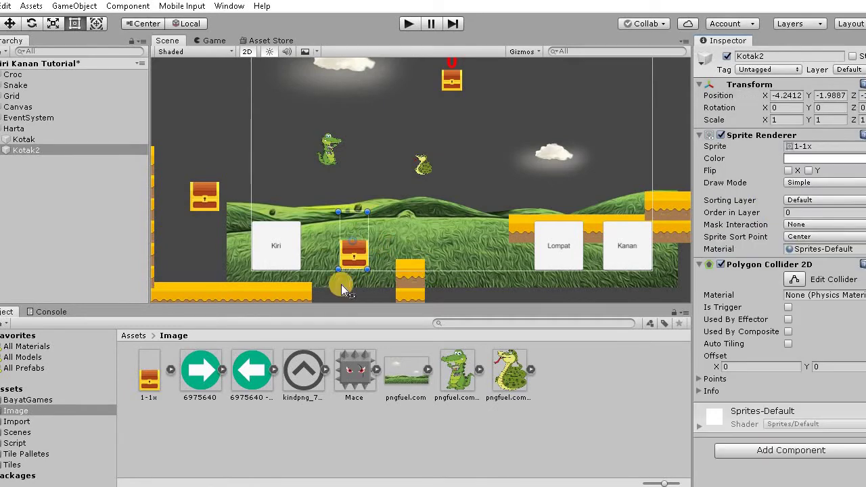
Move Kotak2 up to the upper right of the level, at X 11.87, Y 4.04.
scroll(282, 245, down, 2)
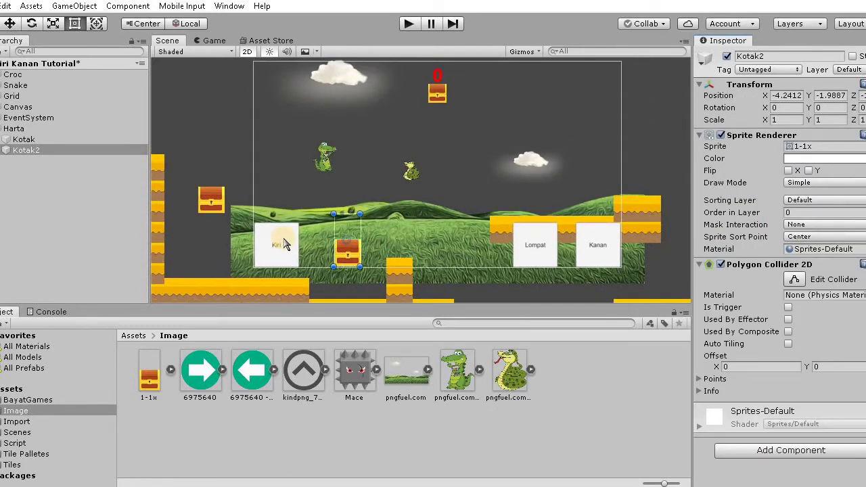
scroll(280, 246, down, 2)
scroll(410, 224, down, 2)
scroll(395, 192, down, 2)
middle_drag(394, 191, 378, 159)
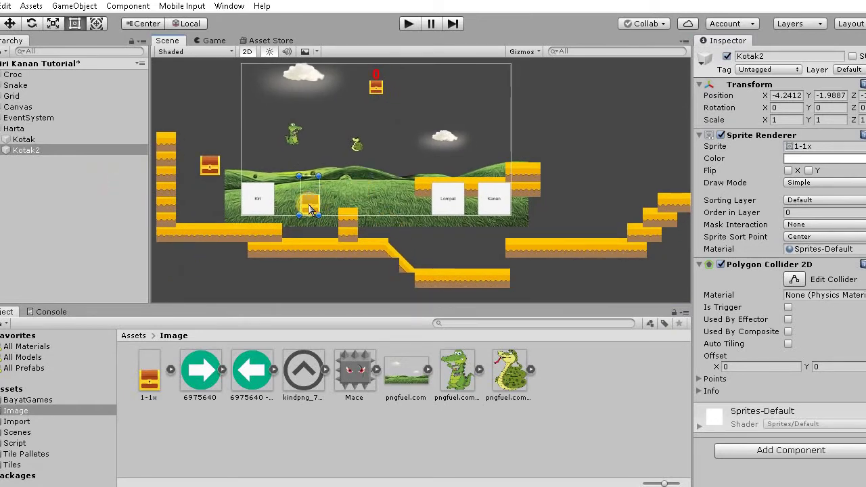
click(8, 24)
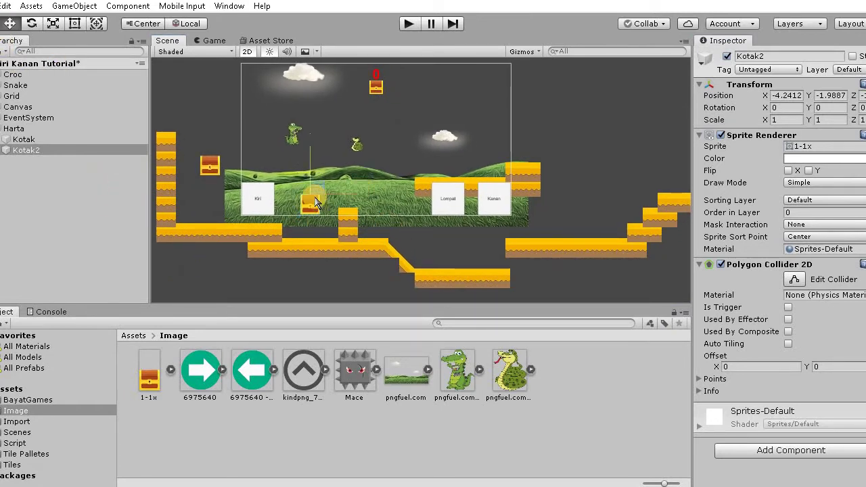
drag(317, 195, 574, 114)
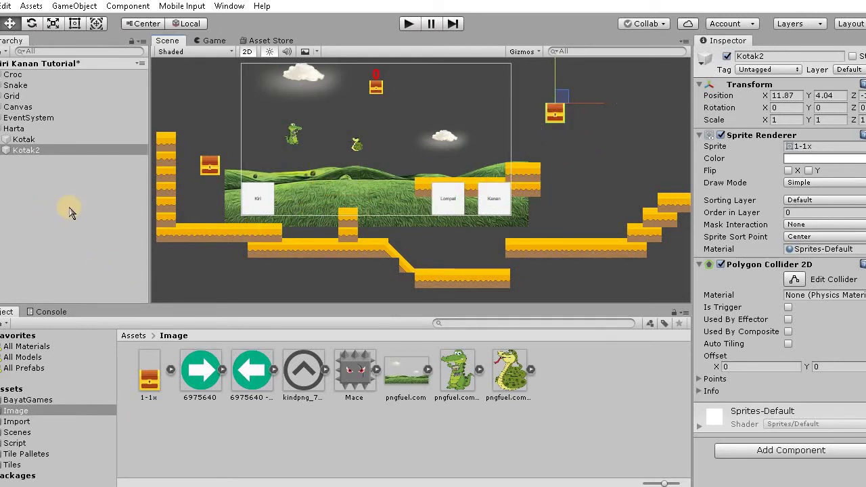
Read HartaScript and SkorScript from the Script folder in the Inspector, then reselect Kotak2.
click(15, 444)
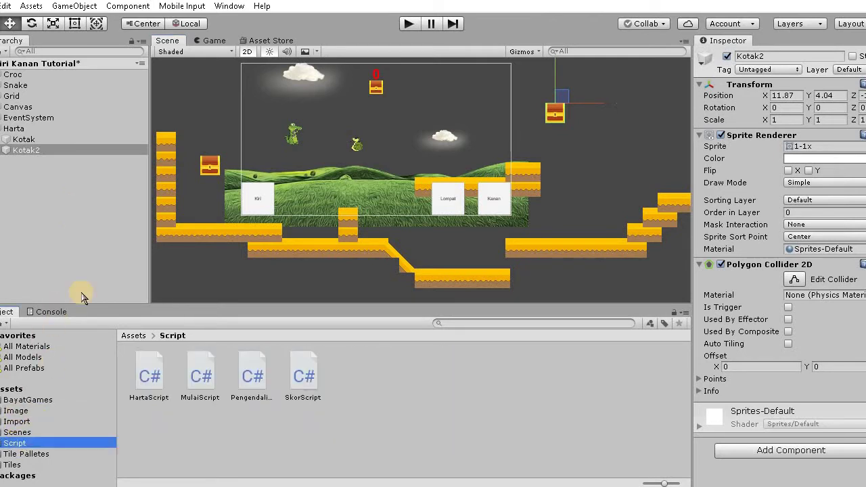
click(405, 384)
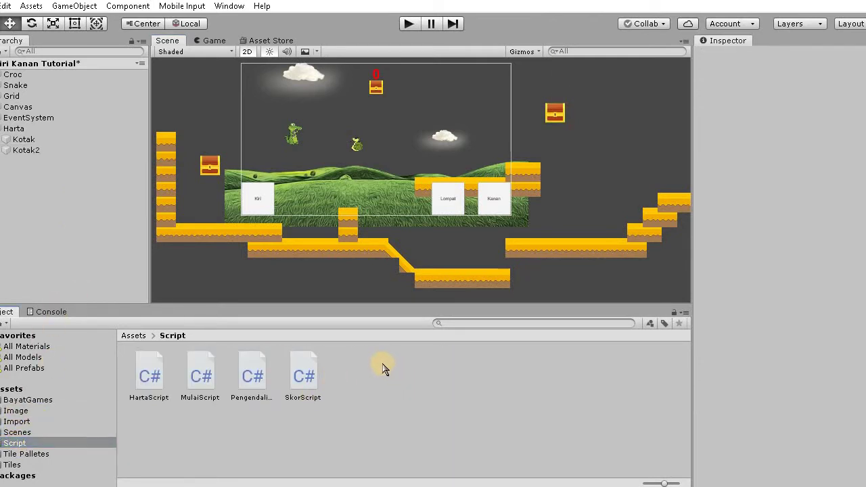
click(151, 377)
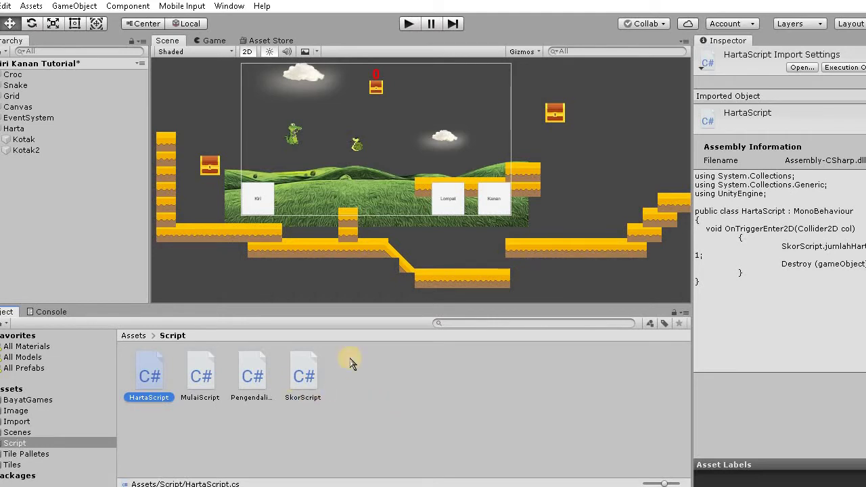
click(304, 376)
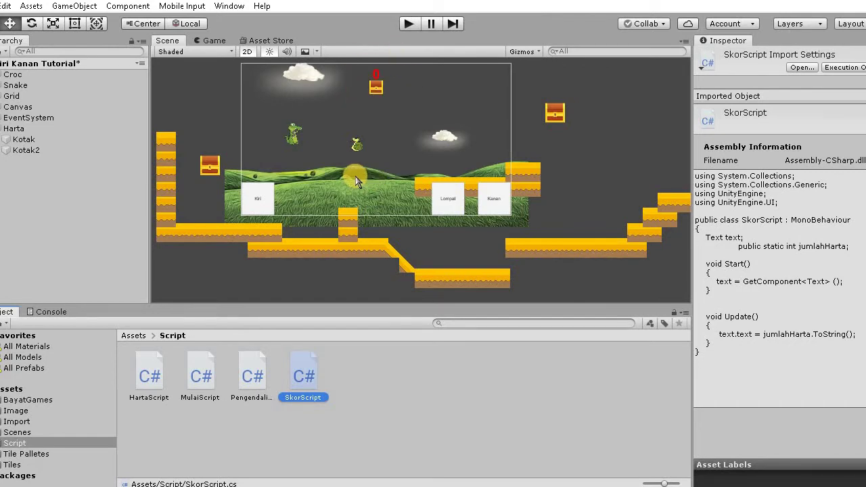
click(73, 151)
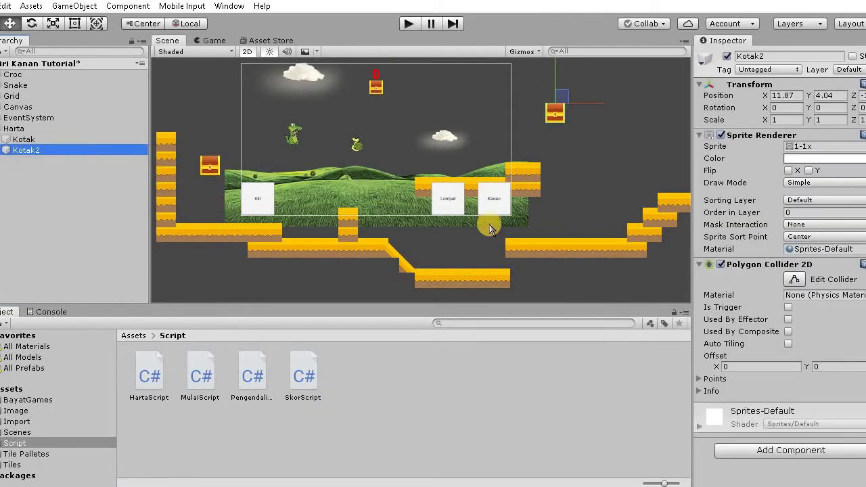
Attach HartaScript to Kotak2, tick Is Trigger on its Polygon Collider 2D, and open HartaScript for editing.
drag(133, 320, 34, 151)
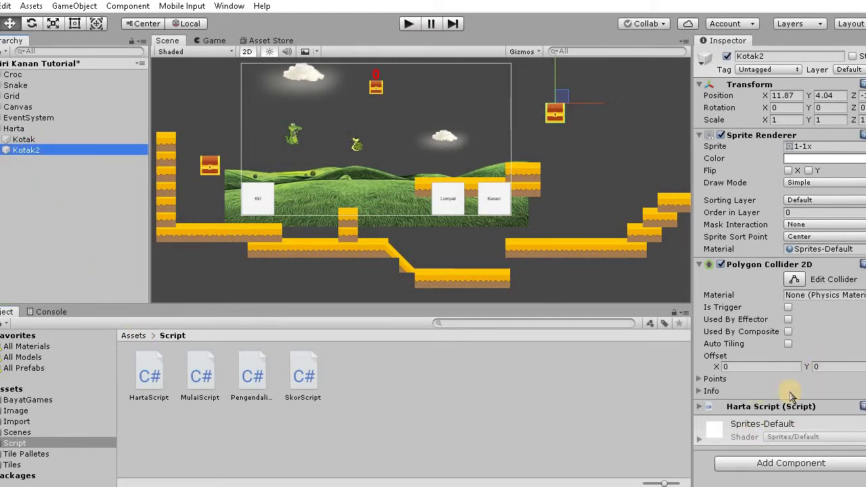
click(38, 154)
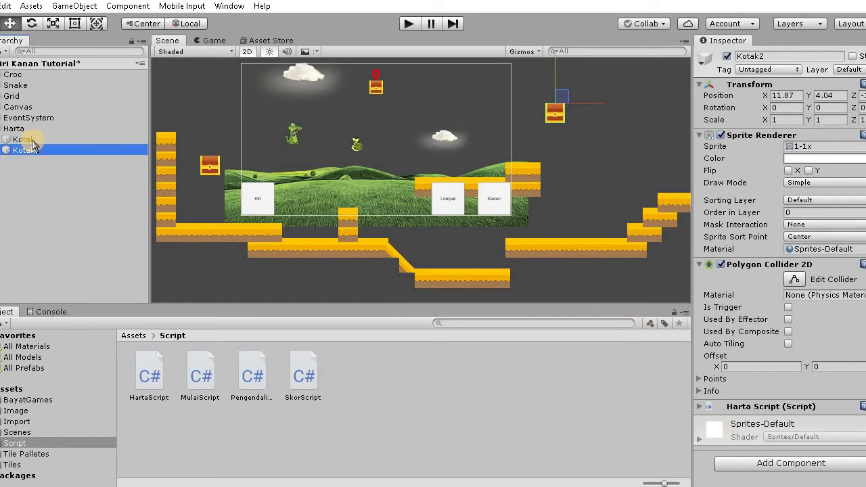
click(34, 145)
click(35, 154)
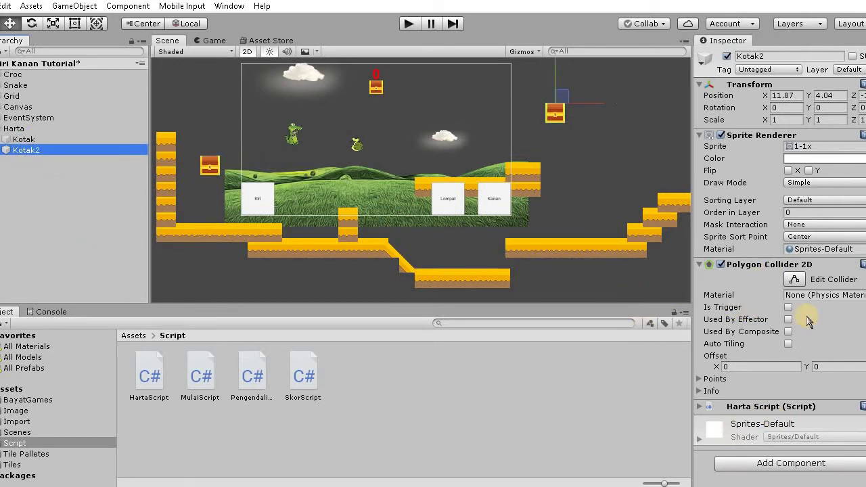
click(788, 309)
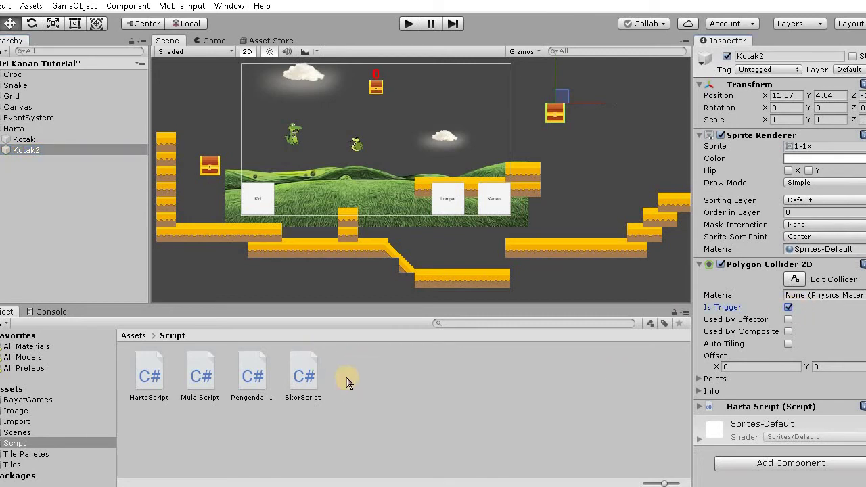
click(153, 376)
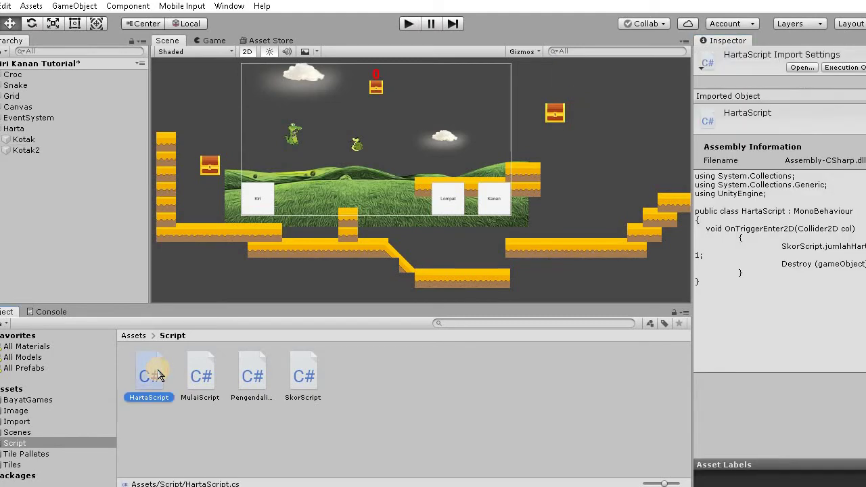
double_click(157, 376)
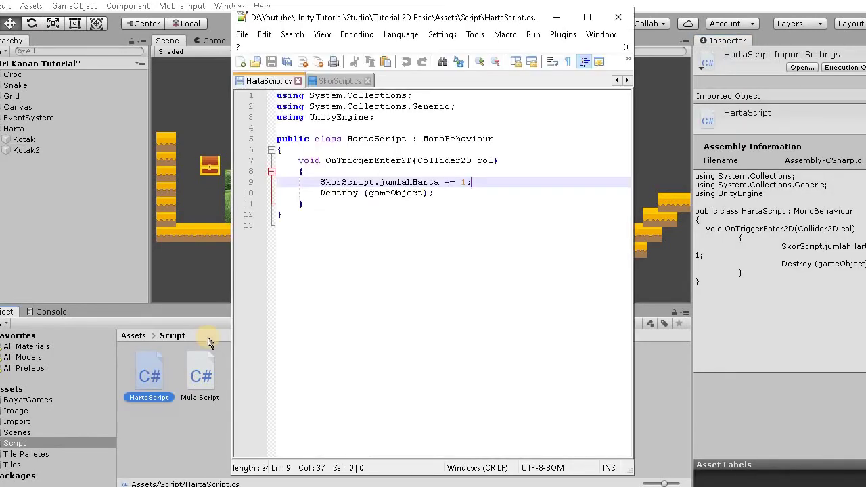
Highlight Destroy(gameObject) in HartaScript.cs, view SkorScript.cs, then close Notepad++ and select the chest image.
drag(320, 193, 427, 193)
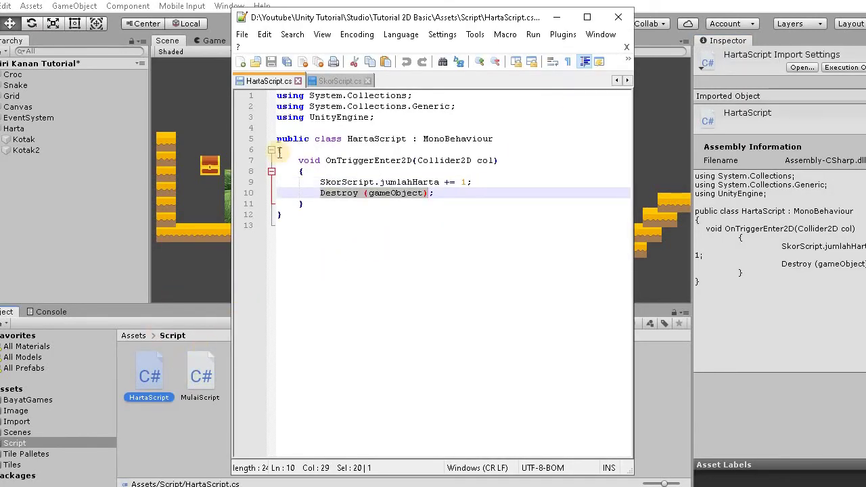
click(324, 82)
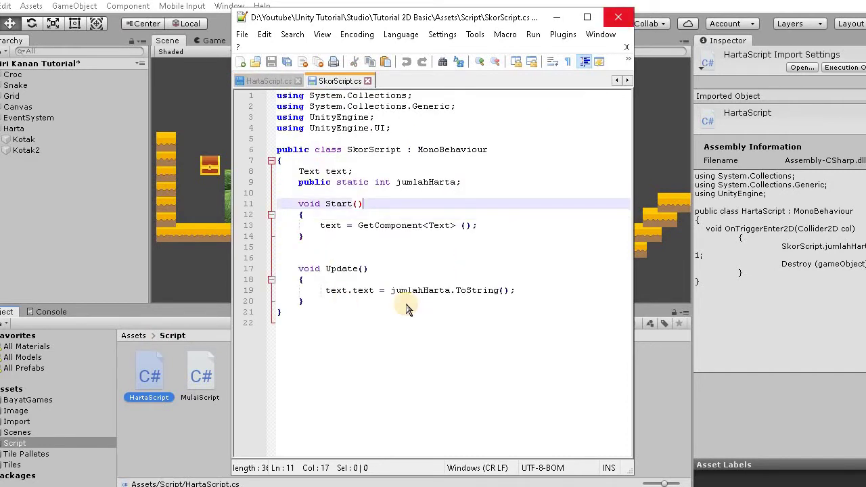
click(618, 17)
click(370, 82)
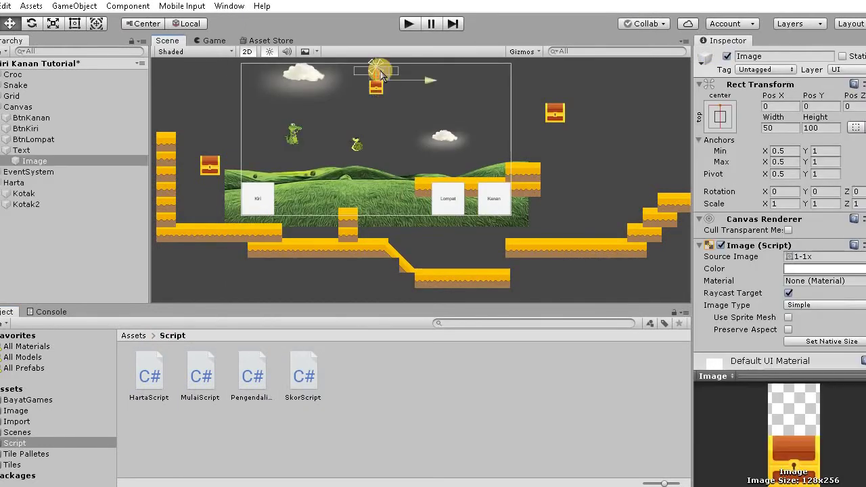
Add a new UI Text object from the Hierarchy's context menu.
click(22, 150)
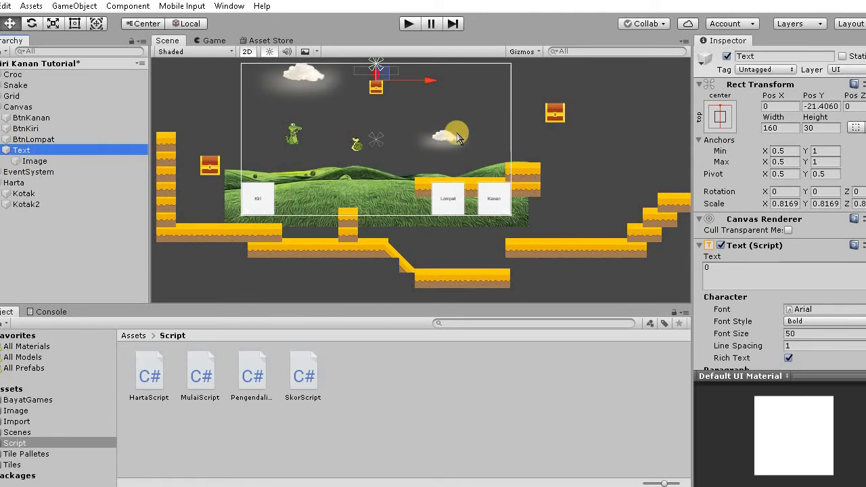
right_click(53, 237)
mouse_move(108, 361)
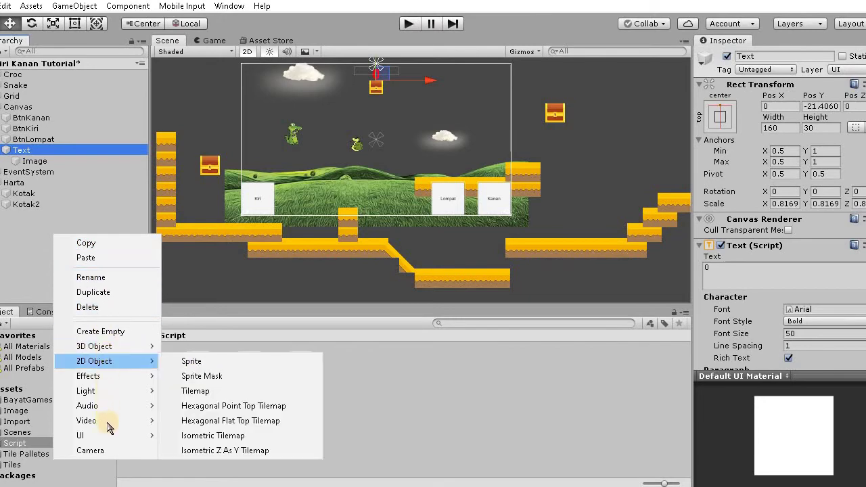
mouse_move(136, 435)
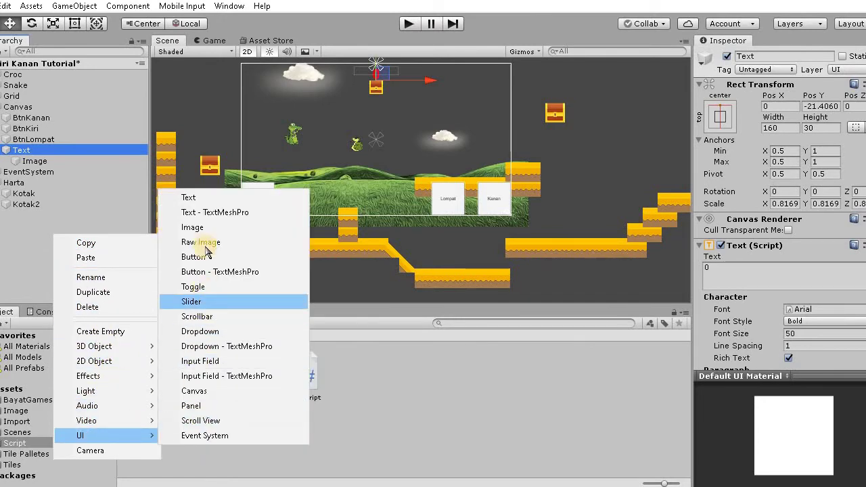
click(201, 203)
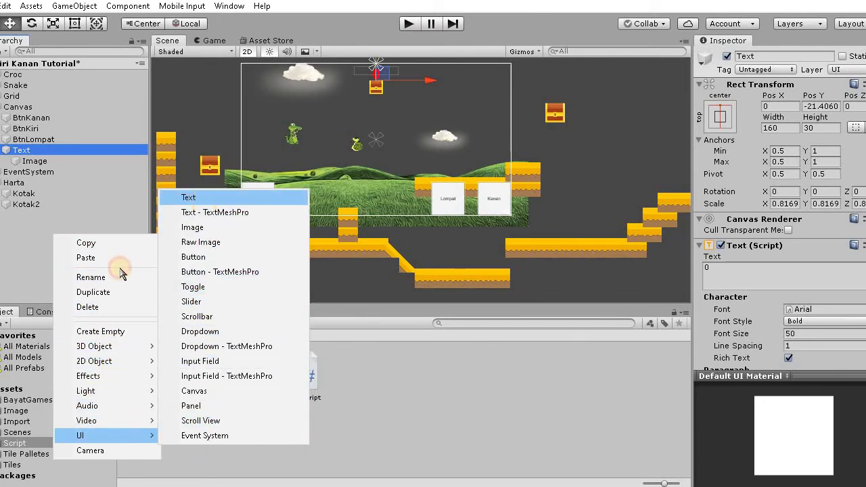
Delete the old Text and rename Text (1) to Text.
click(37, 152)
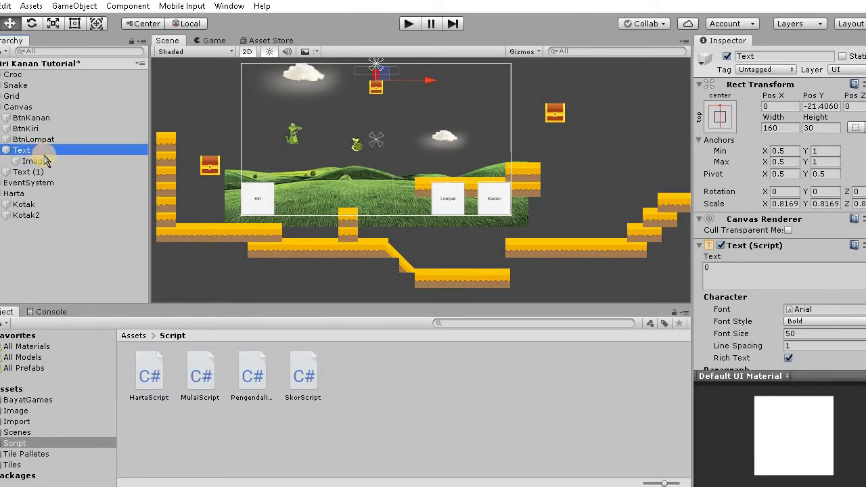
key(Delete)
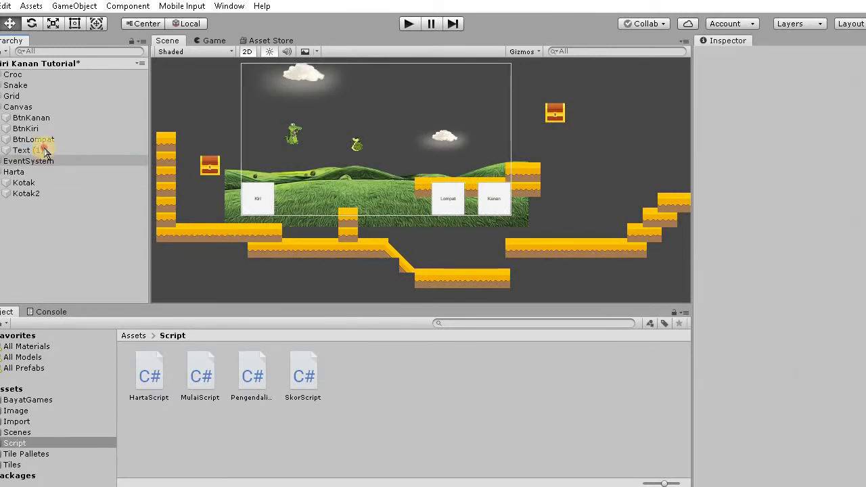
click(45, 152)
click(783, 56)
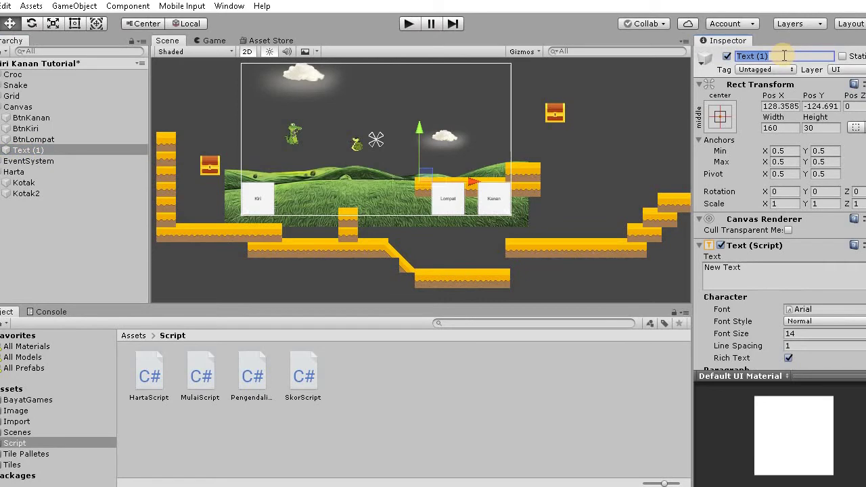
key(BackSpace)
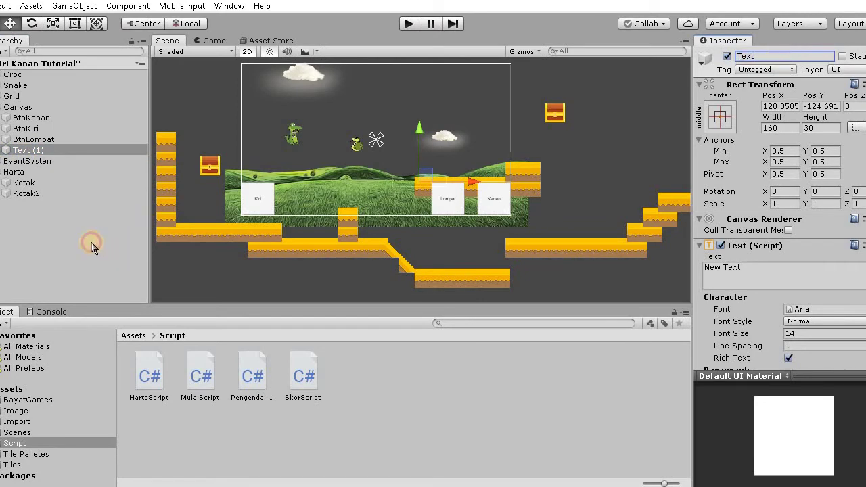
click(92, 246)
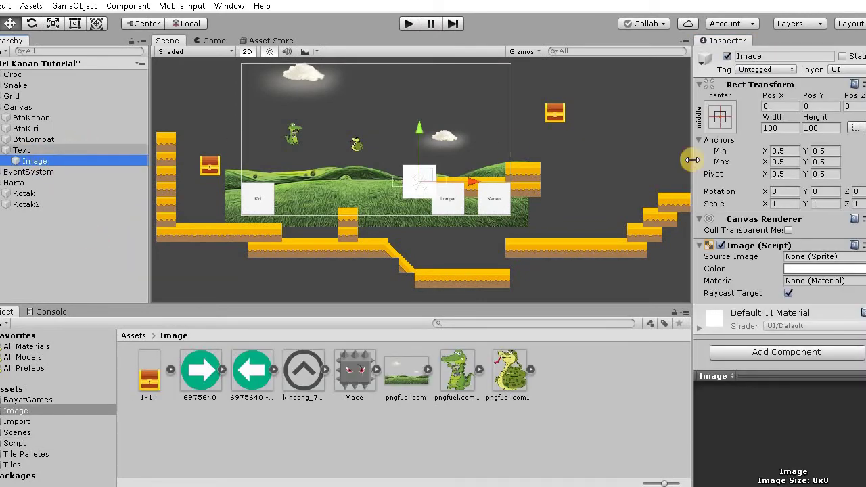
Set the Image's Source Image to the 1-1x chest sprite and size it 75×150.
mouse_move(149, 379)
mouse_down()
mouse_move(777, 245)
mouse_move(793, 256)
mouse_up()
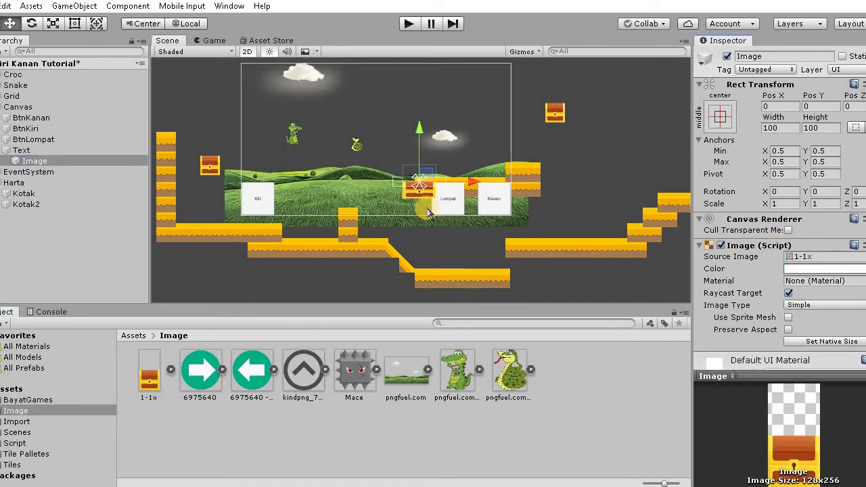
click(416, 166)
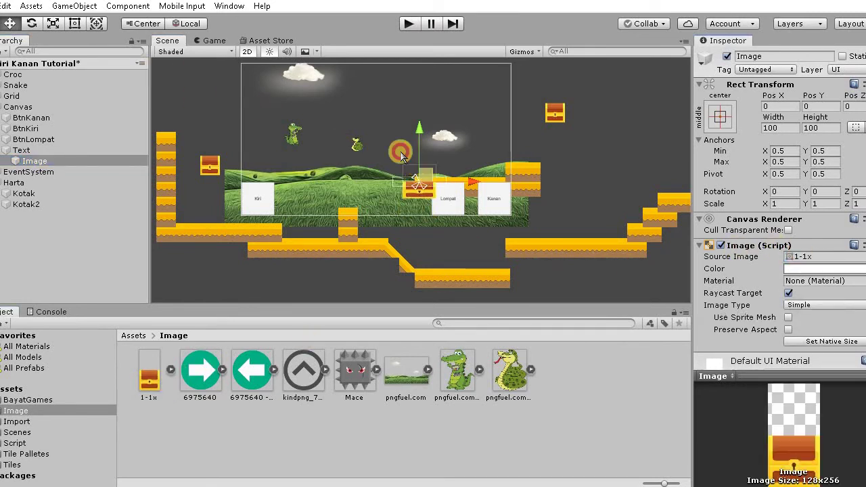
drag(416, 165, 366, 112)
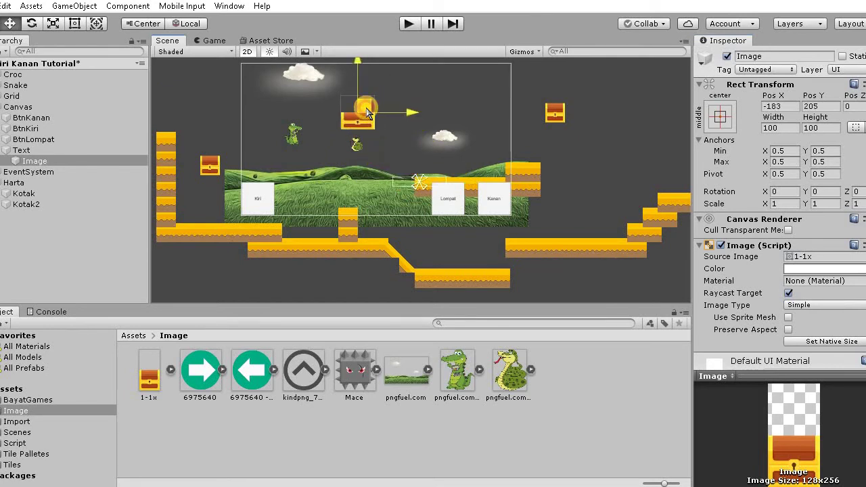
key(ctrl+z)
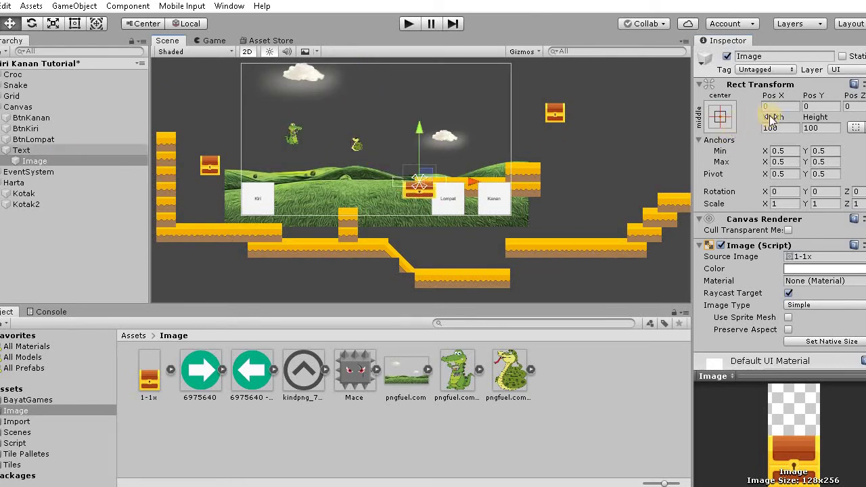
drag(777, 131, 758, 132)
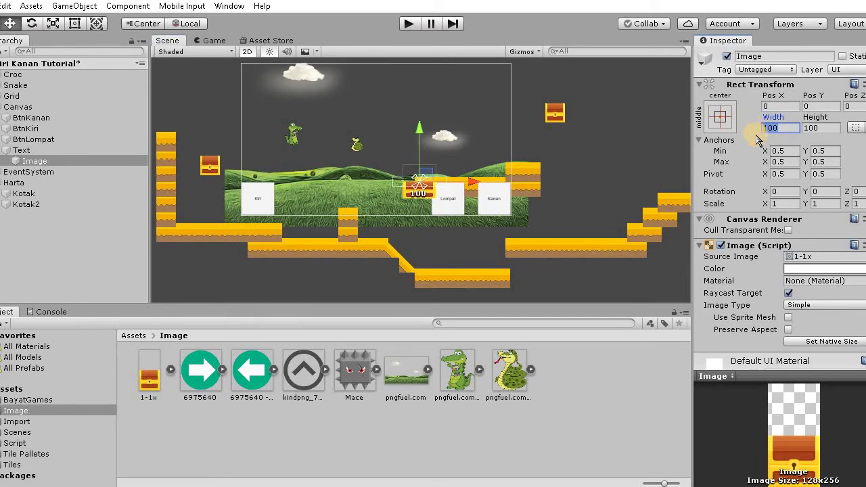
text(150)
Move the score Text to the top and place the chest Image to its left at Pos X -125.
click(22, 150)
drag(383, 92, 385, 78)
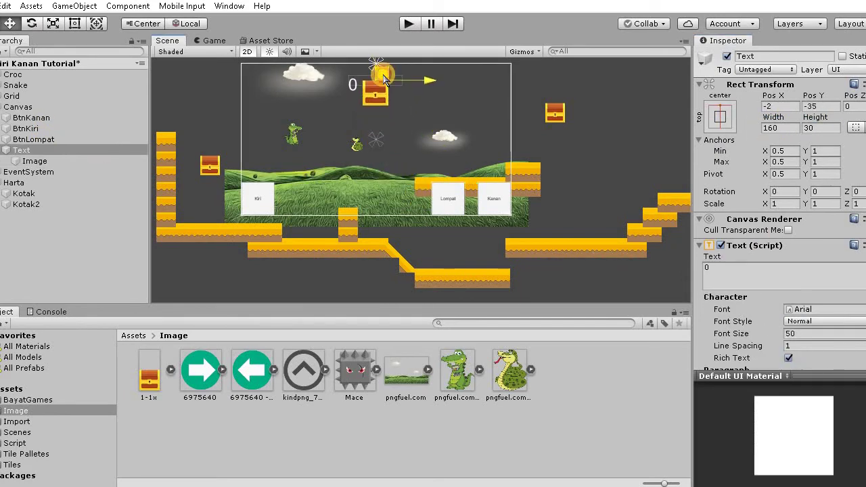
click(384, 79)
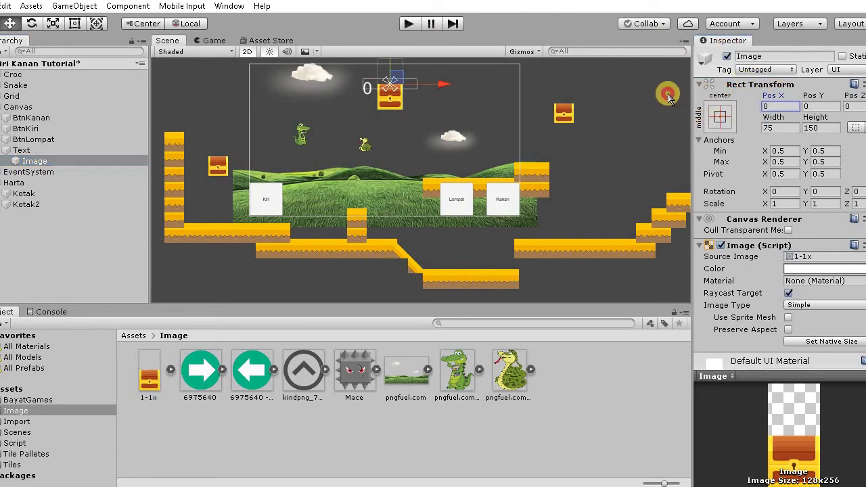
drag(773, 98, 760, 102)
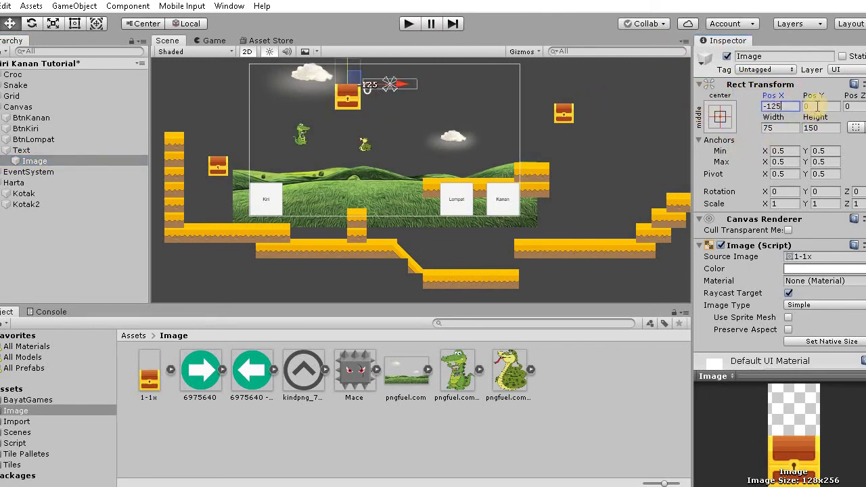
drag(817, 99, 827, 95)
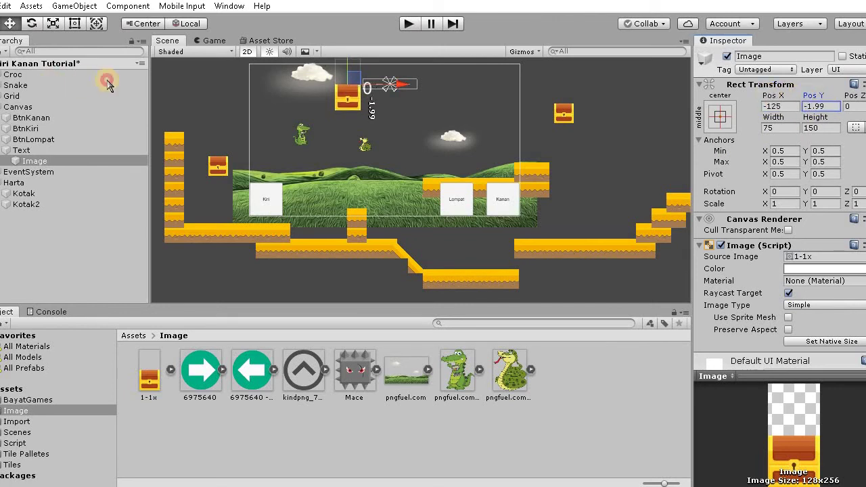
click(609, 422)
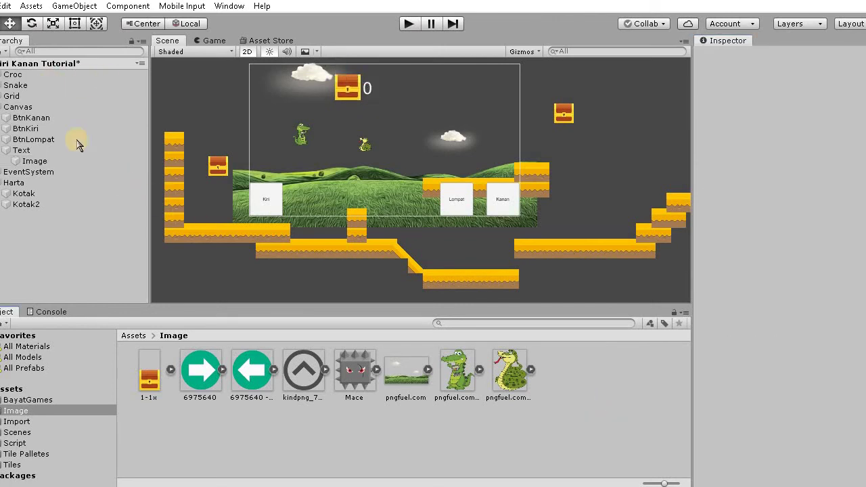
Attach SkorScript from the Script folder to the score Text object.
click(42, 151)
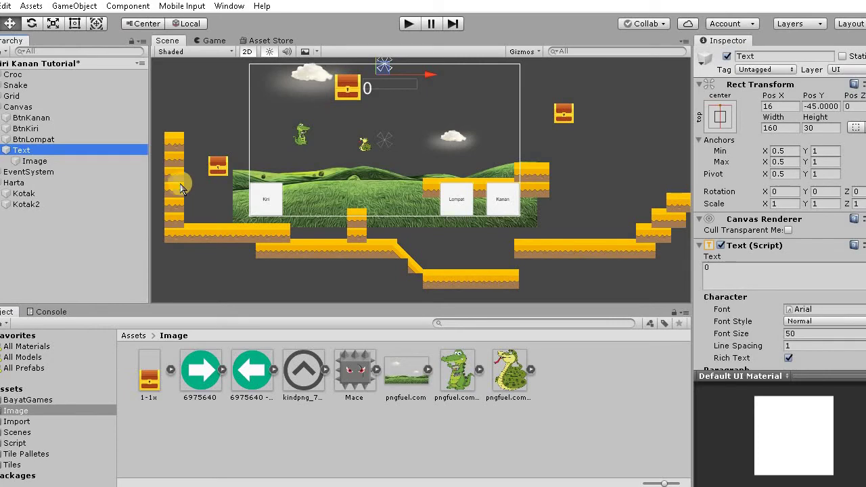
click(13, 443)
click(303, 397)
drag(304, 372, 31, 151)
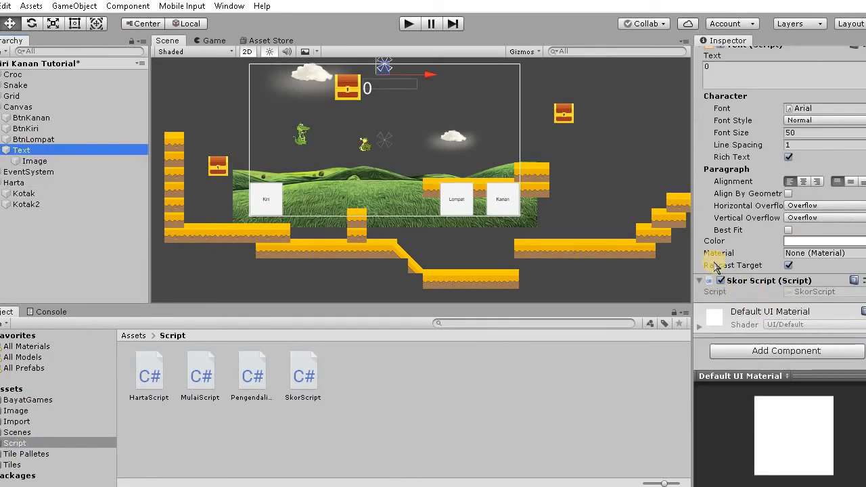
Play-test by collecting a chest so the score rises from 0 to 1, then stop.
click(412, 24)
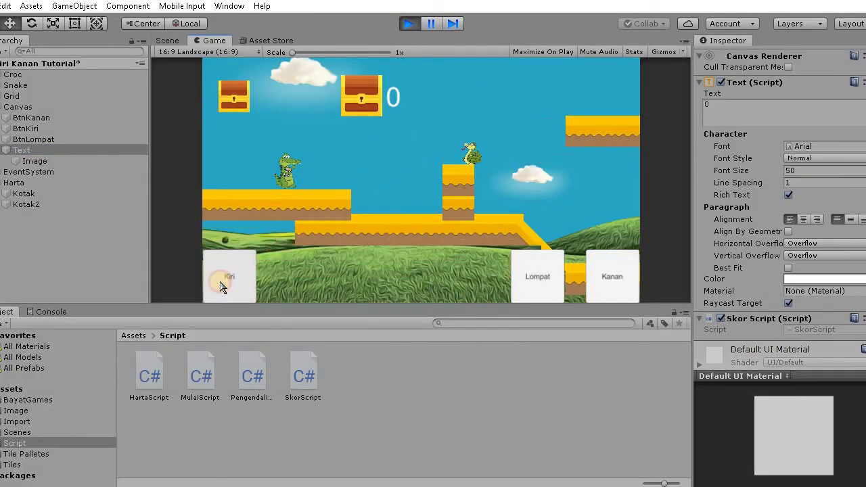
click(536, 278)
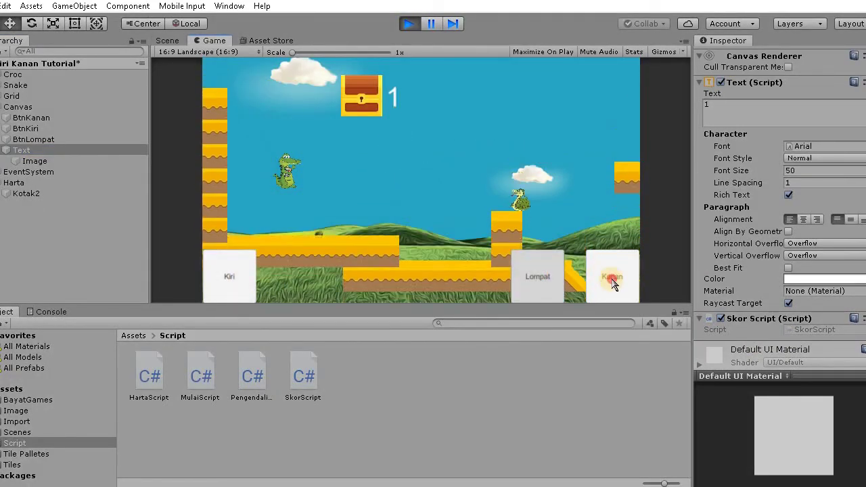
click(409, 23)
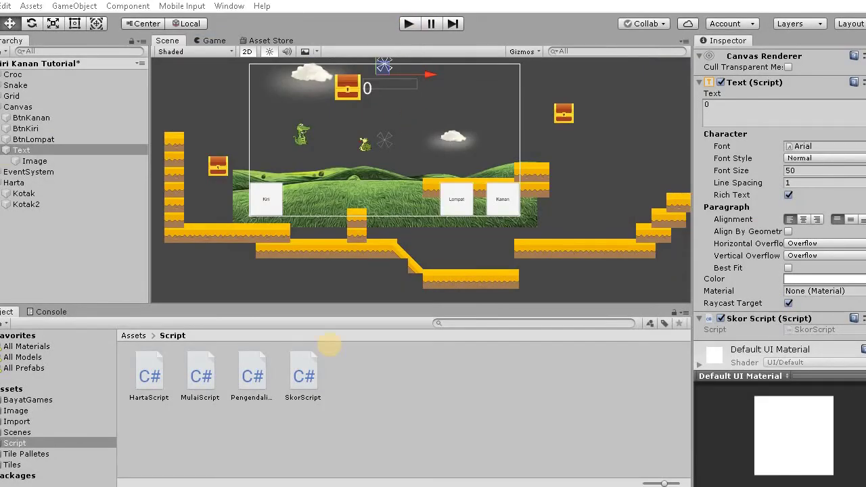